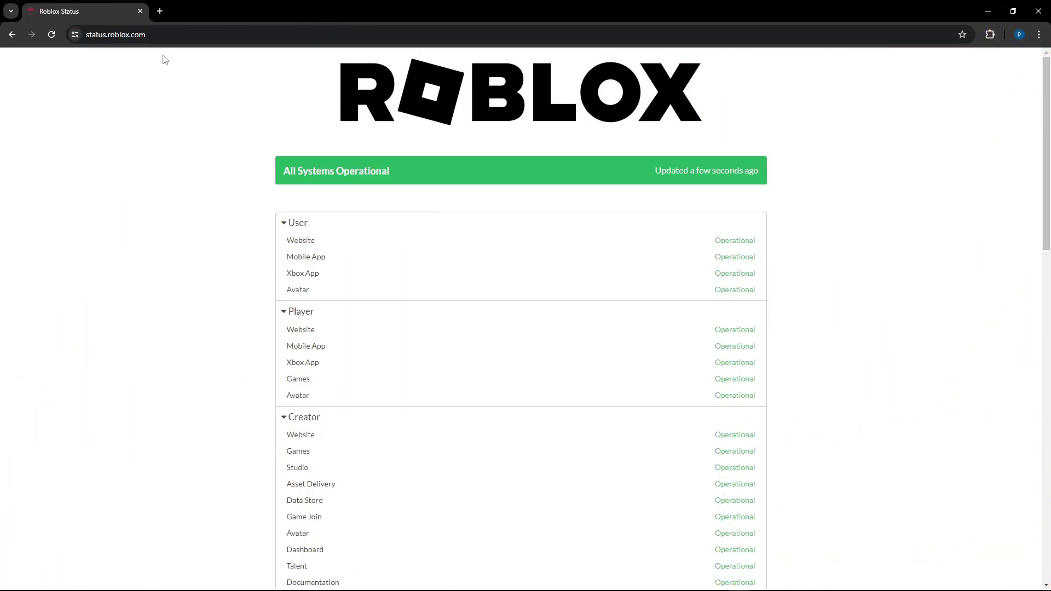
click(95, 35)
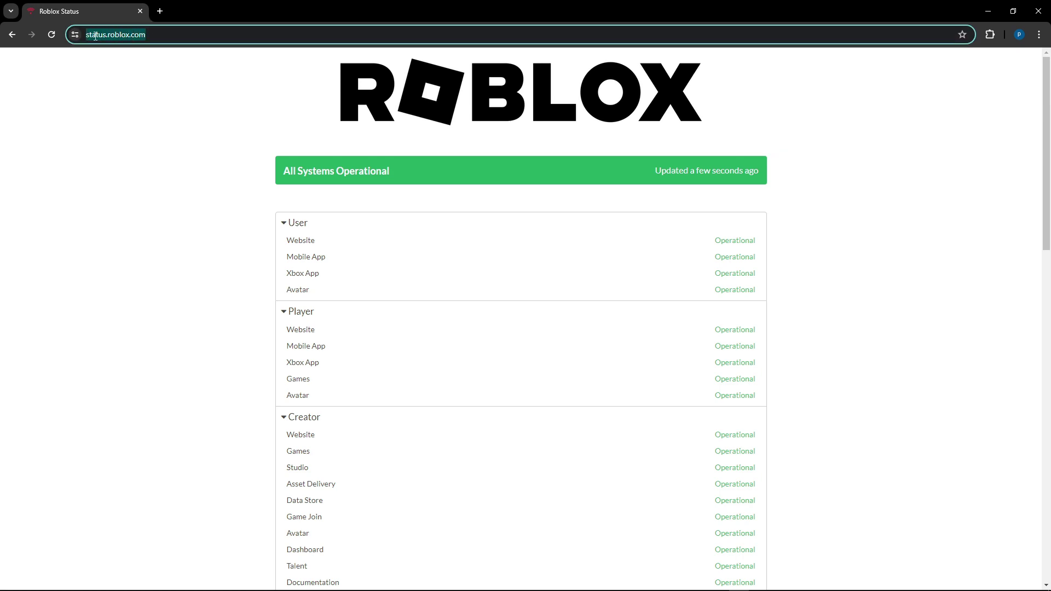
drag(145, 35, 107, 39)
click(161, 39)
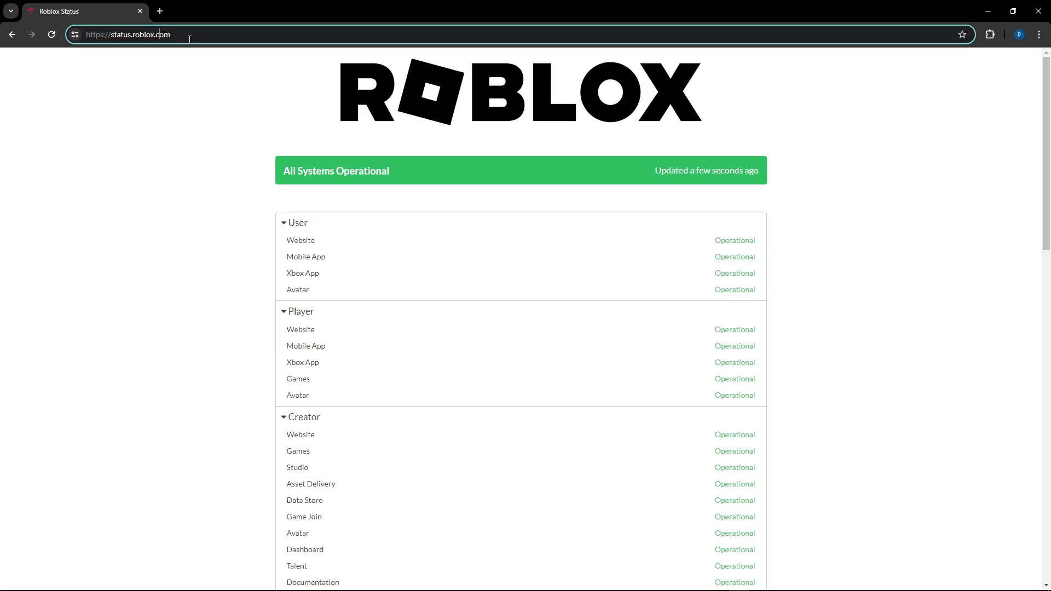
mouse_move(189, 39)
mouse_down()
mouse_move(84, 36)
mouse_move(216, 35)
mouse_move(61, 44)
mouse_move(187, 45)
mouse_up()
click(190, 197)
scroll(433, 281, down, 5)
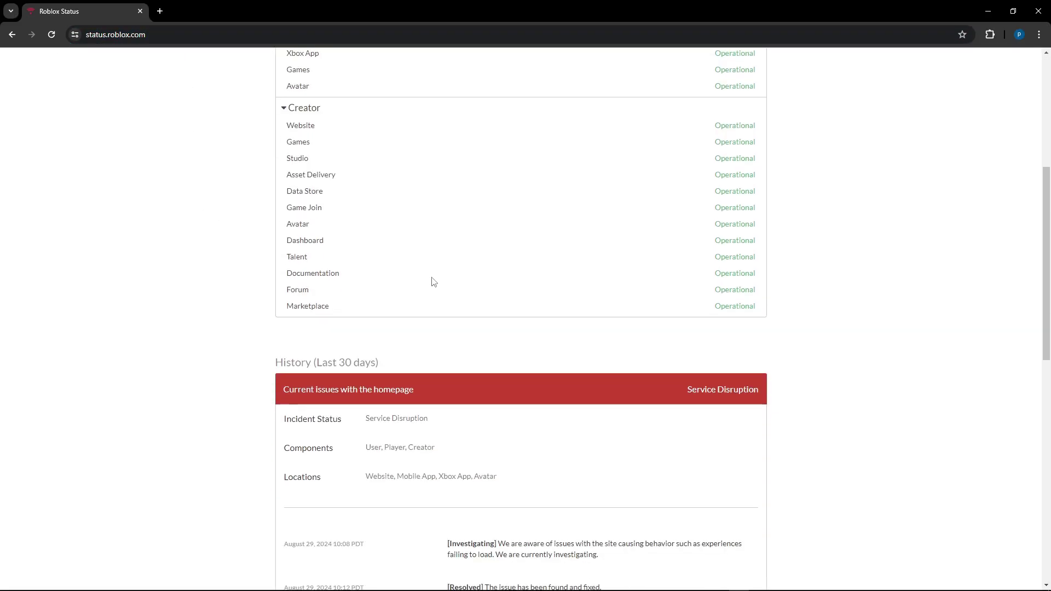
scroll(434, 281, down, 1)
scroll(434, 298, up, 7)
scroll(434, 298, down, 5)
scroll(435, 301, up, 5)
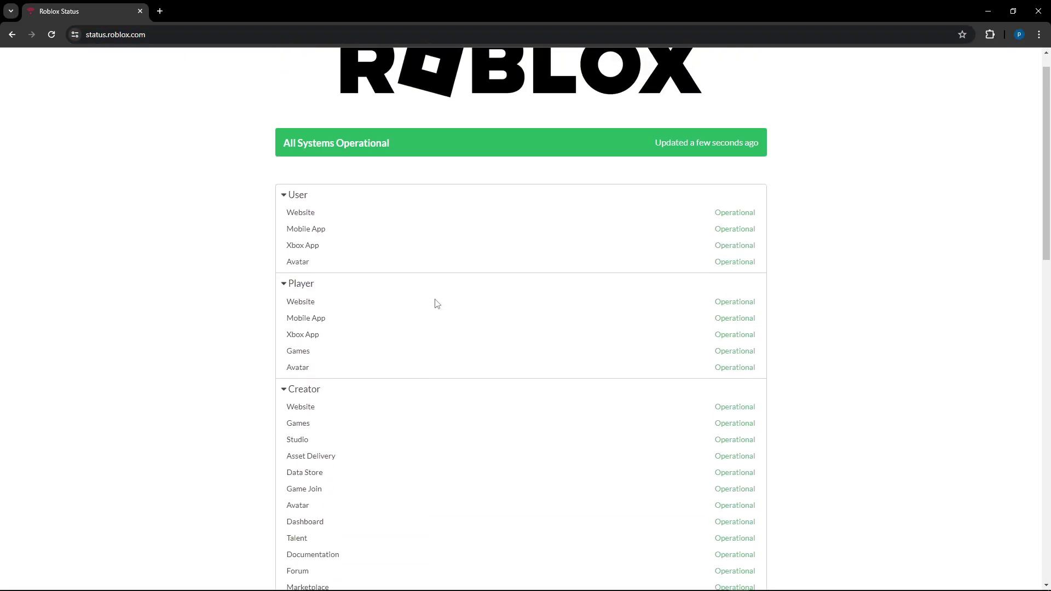
scroll(435, 303, down, 5)
scroll(435, 303, up, 5)
scroll(436, 303, down, 1)
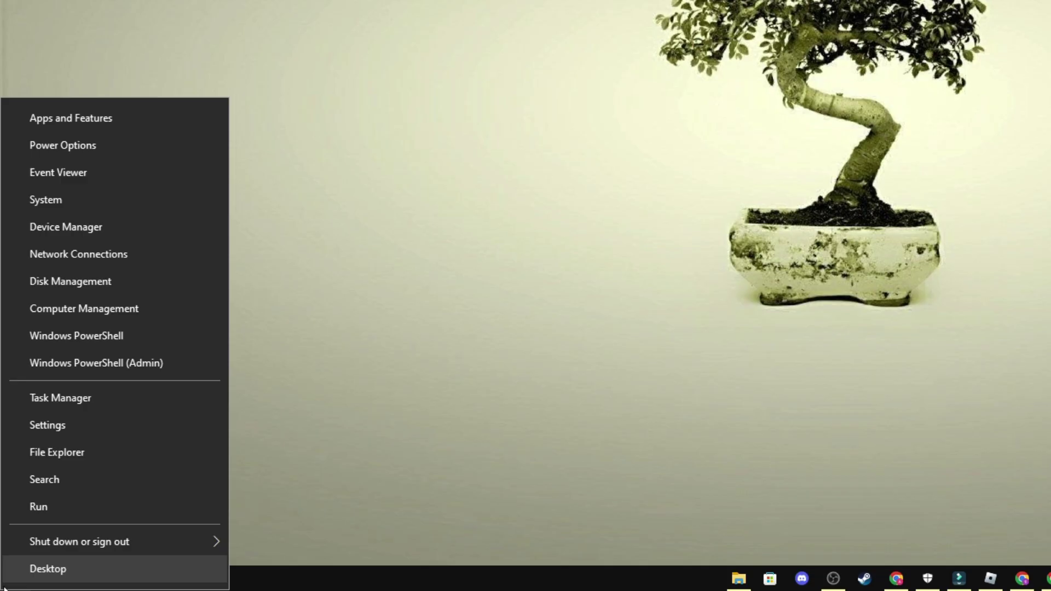
Bring up the Win+X power-user menu over the desktop with Chrome out of the way.
mouse_move(38, 565)
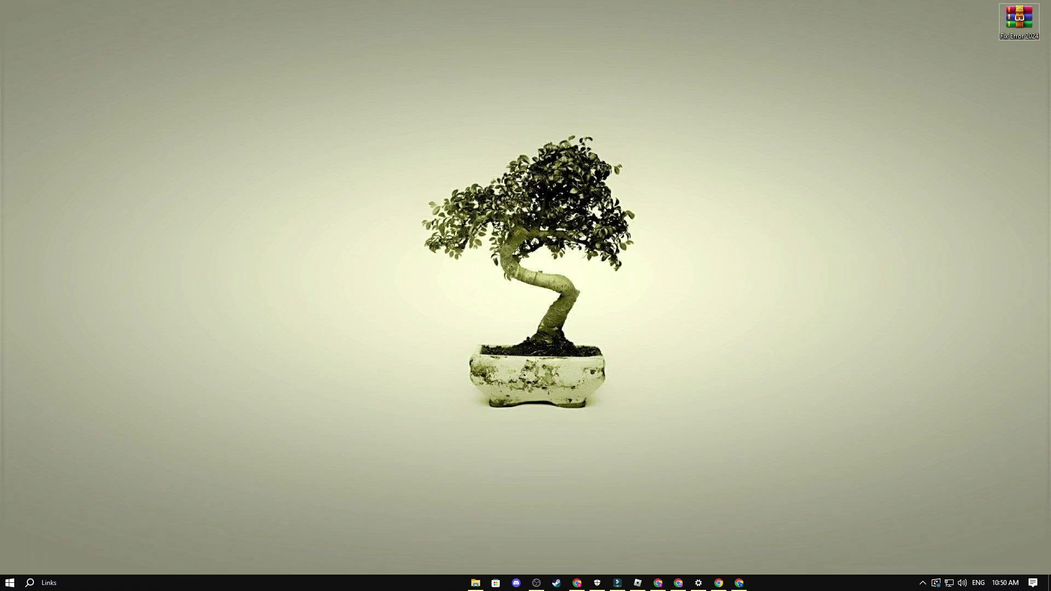
Run the Network troubleshooter from Network Connections settings via the Win+X menu.
right_click(10, 582)
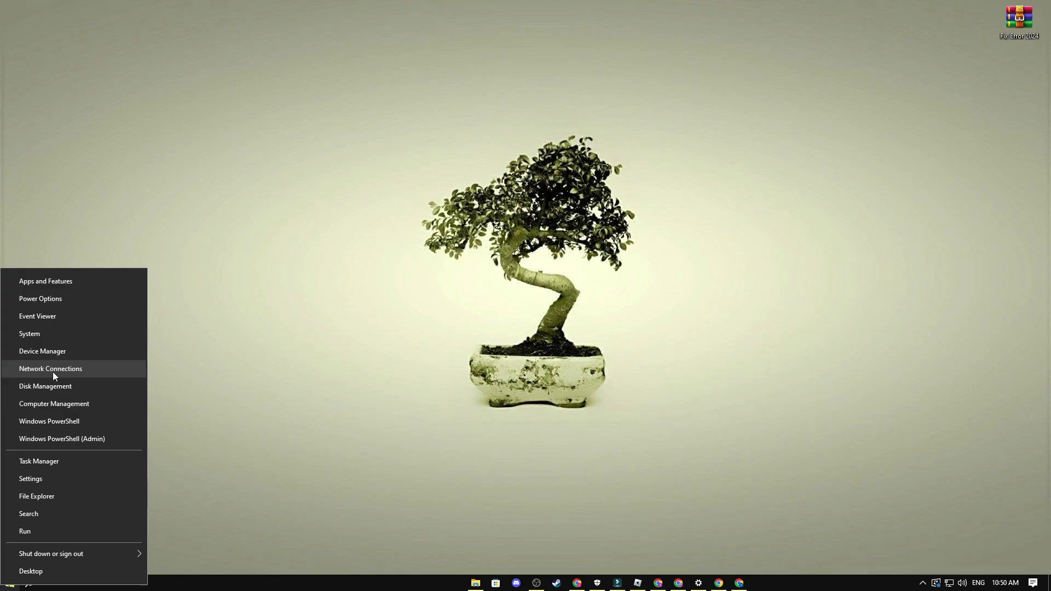
click(28, 370)
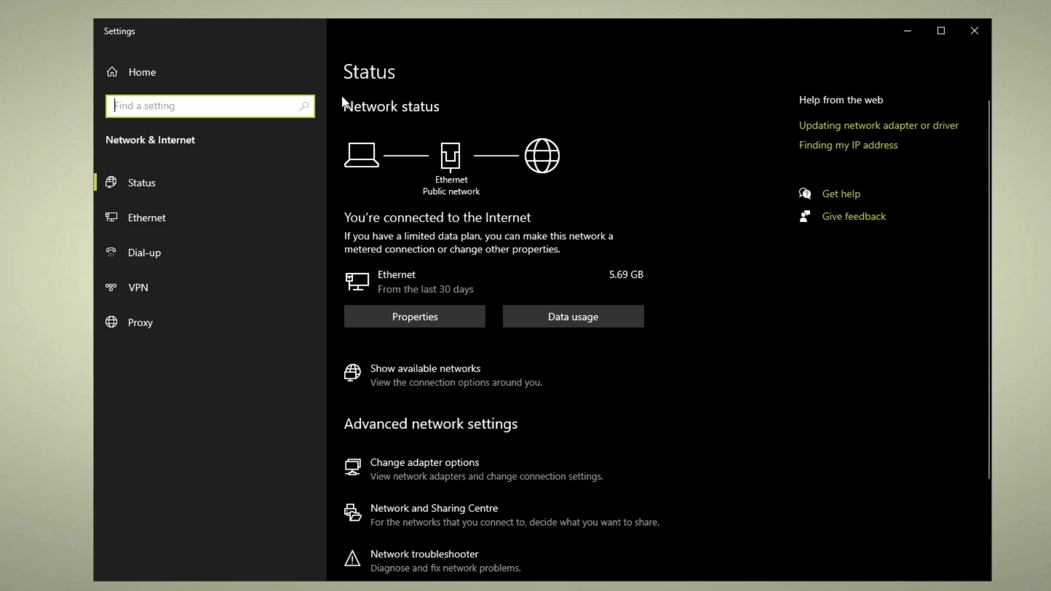
scroll(405, 137, down, 3)
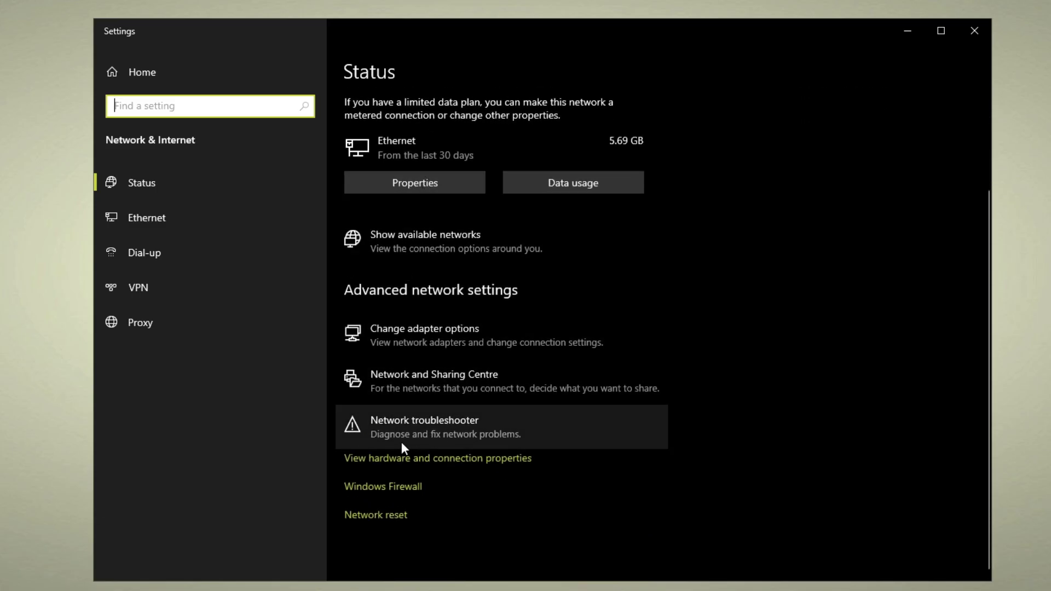
click(422, 435)
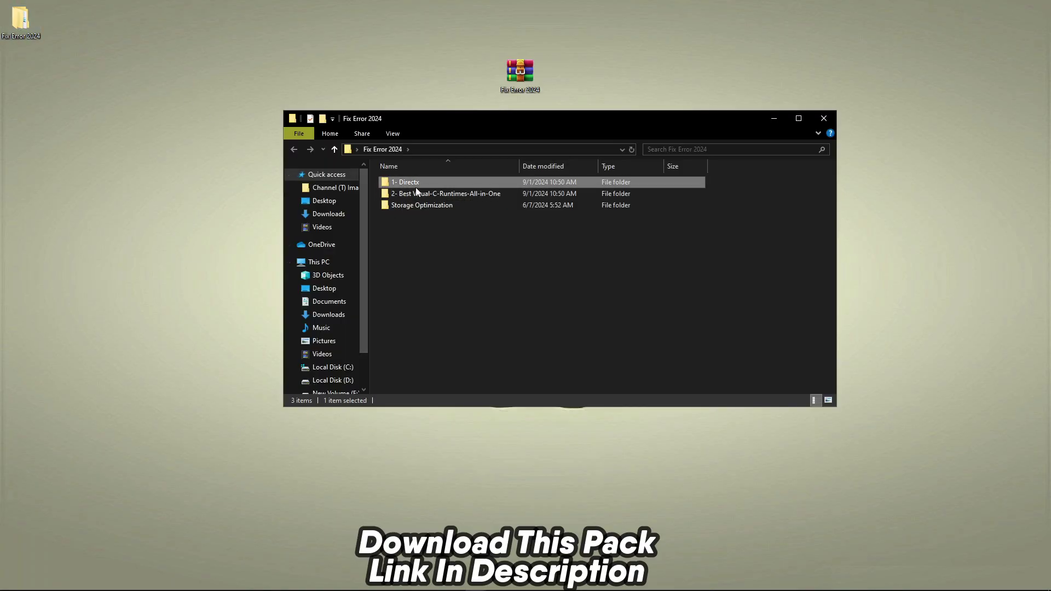
Install DirectX by running dxwebsetup from 1- Directx as administrator and accepting the licence.
double_click(415, 187)
click(400, 181)
right_click(400, 182)
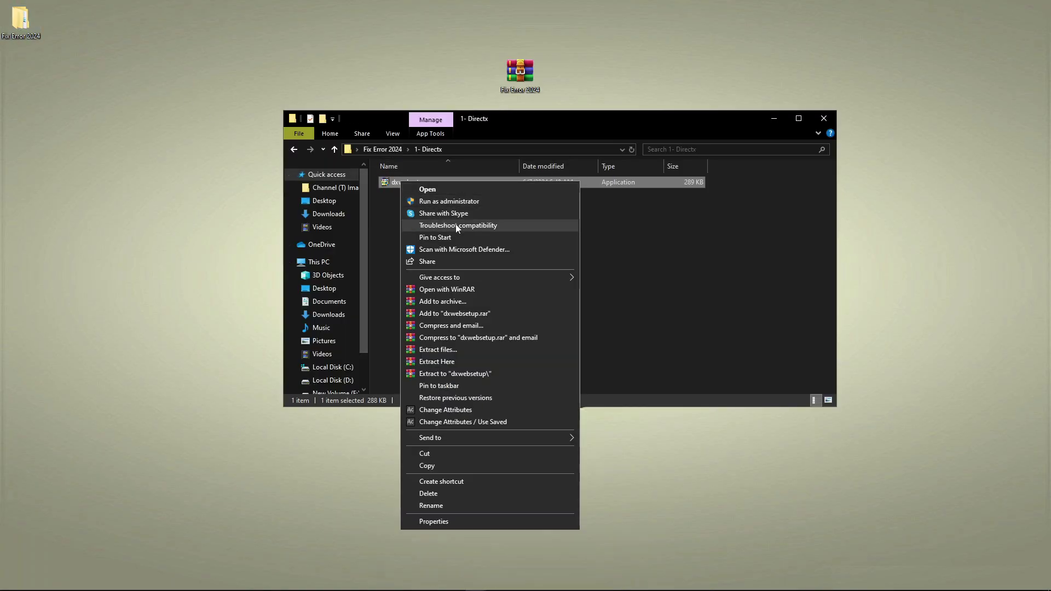
click(431, 201)
click(513, 355)
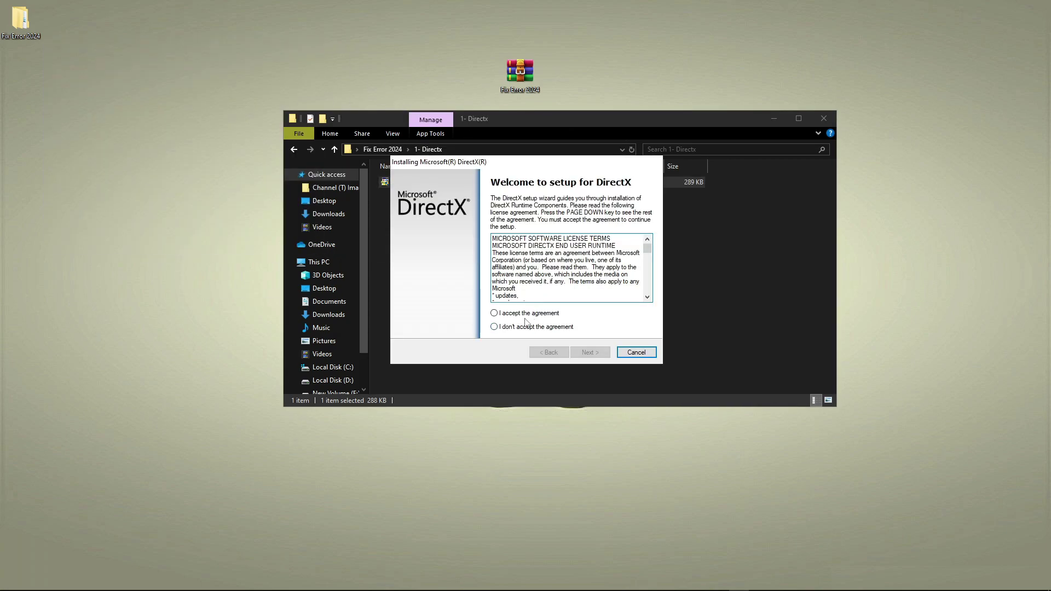
click(513, 314)
click(589, 354)
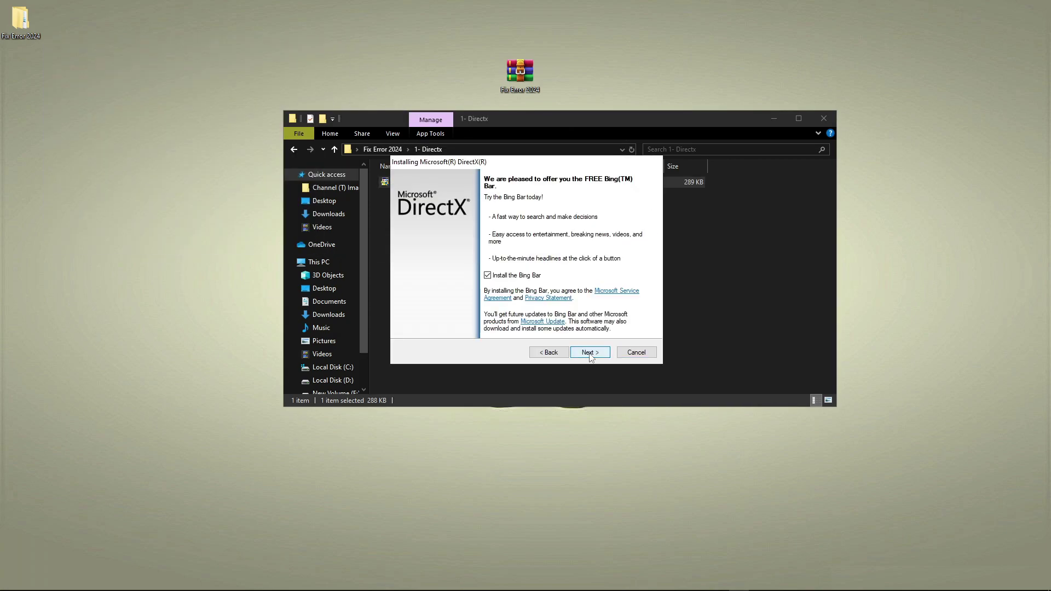
click(589, 354)
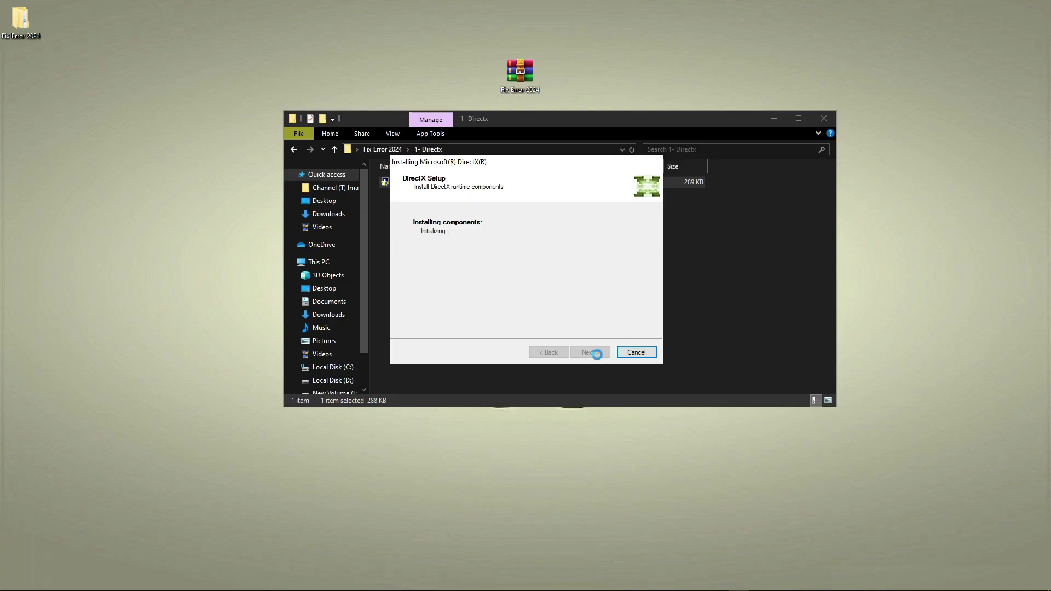
click(590, 352)
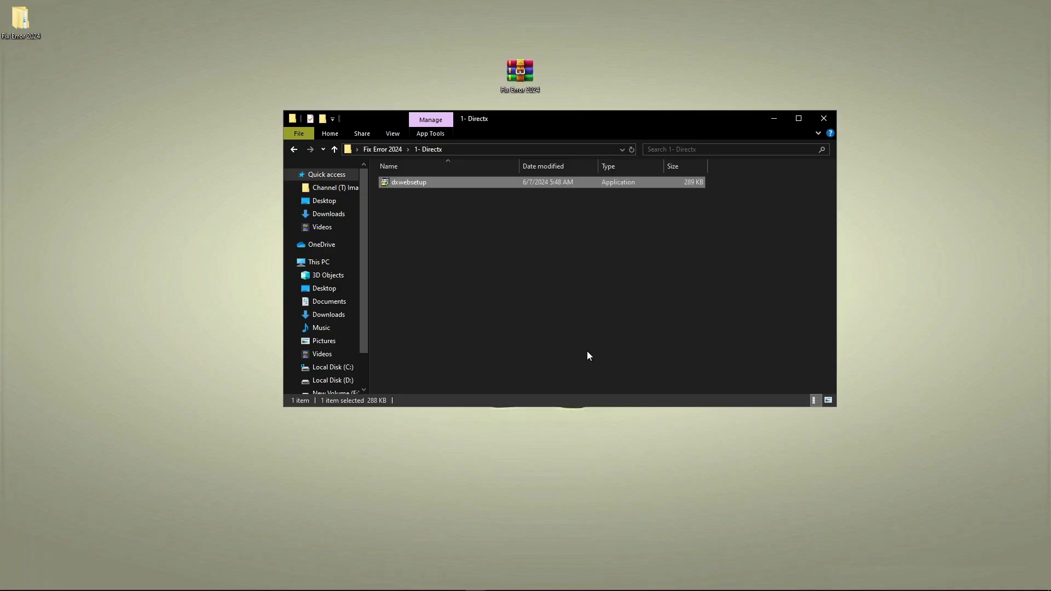
click(490, 300)
Run install_all in 2- Best Visual-C-Runtimes-All-in-One as administrator to install the Visual C++ runtimes.
click(379, 150)
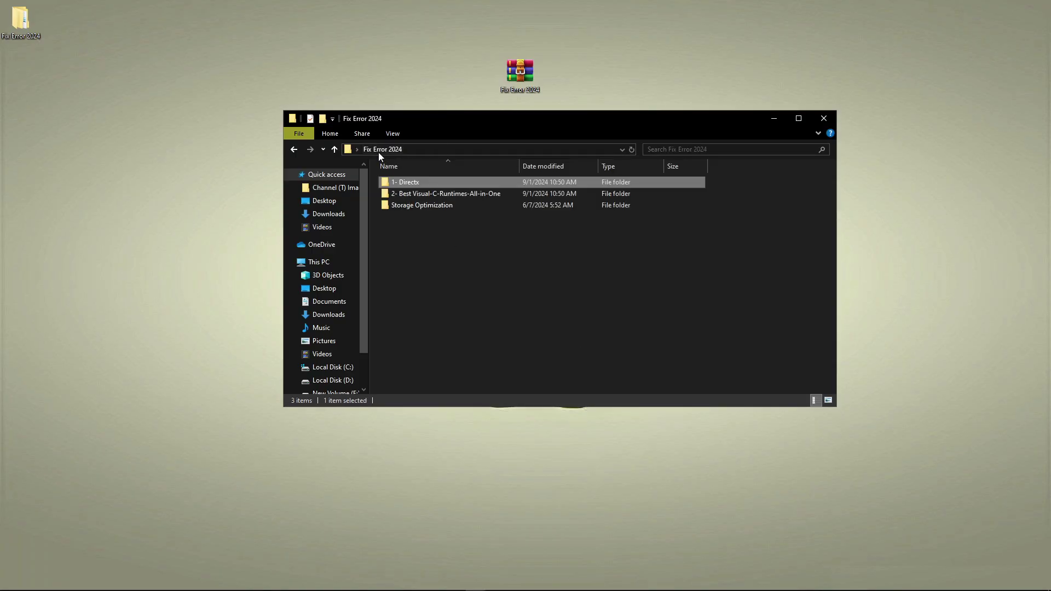
right_click(406, 195)
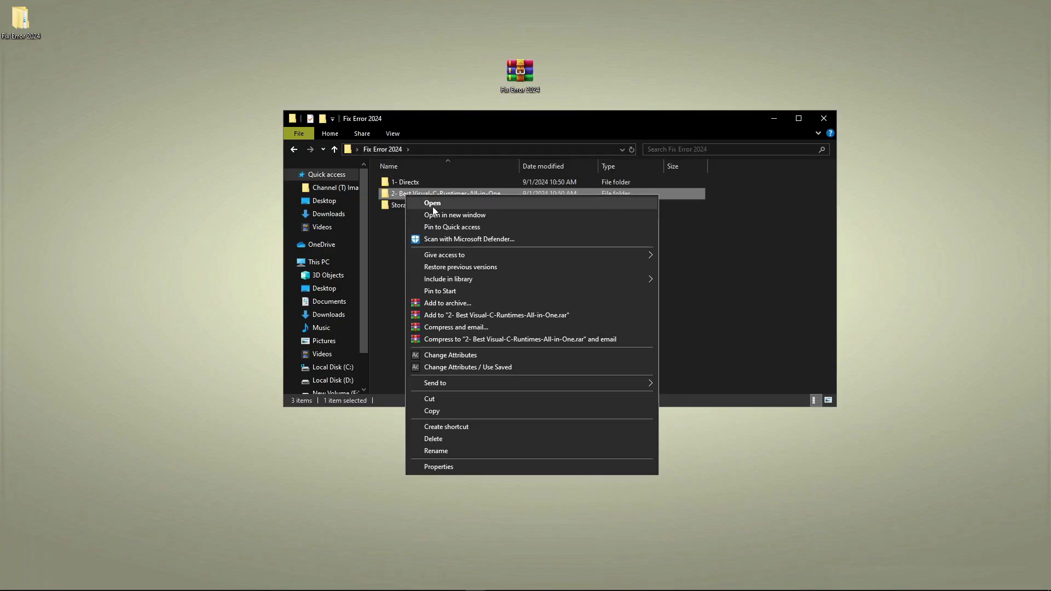
click(433, 210)
drag(571, 381, 386, 195)
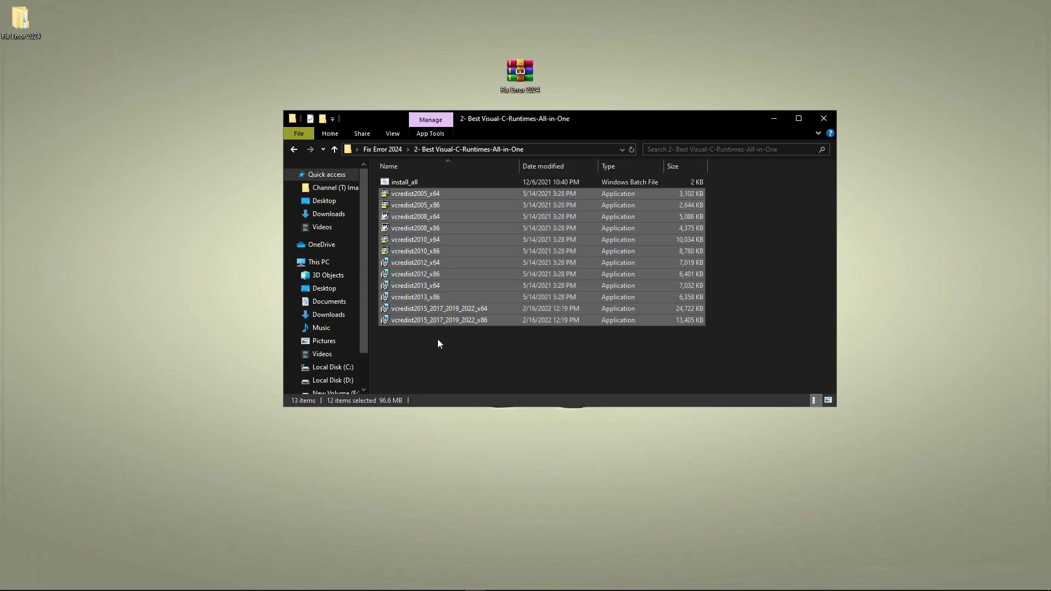
click(440, 353)
right_click(416, 182)
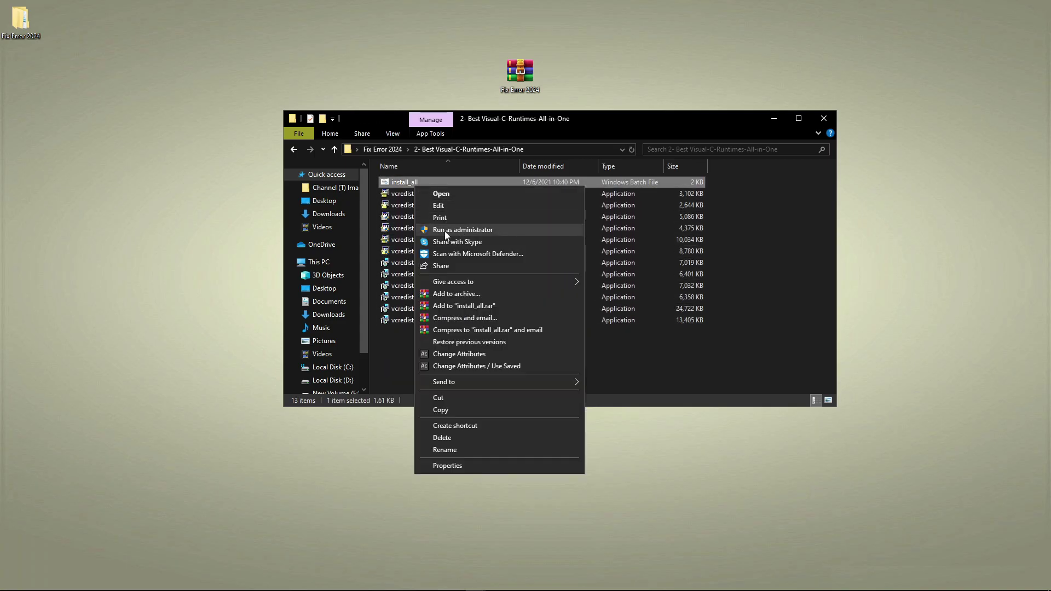
click(444, 230)
click(490, 342)
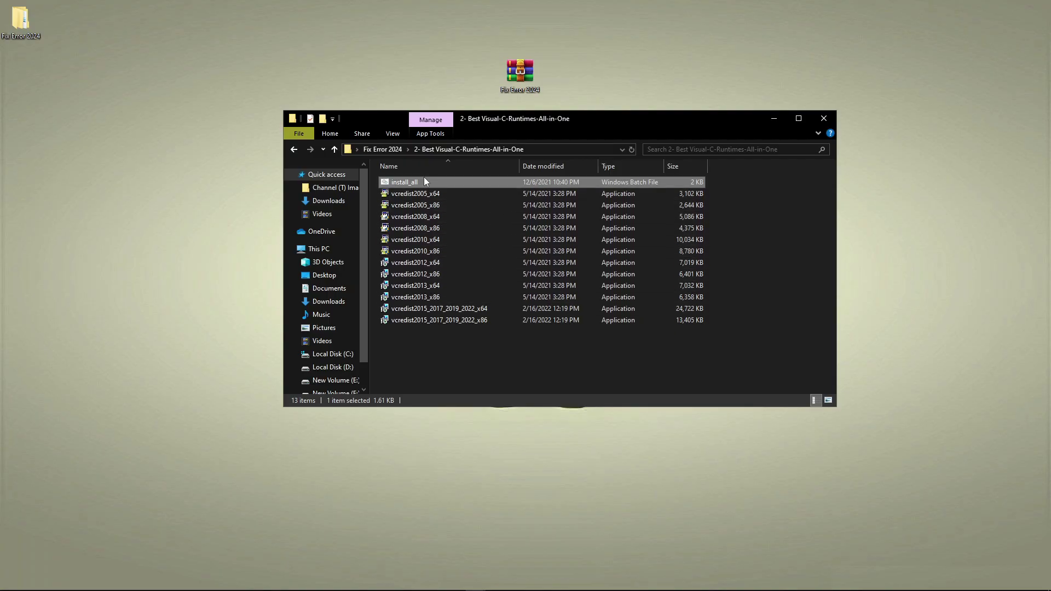
Launch Cleanmgr PC from Storage Optimization as administrator and show the SmartScreen app details.
click(388, 153)
right_click(425, 209)
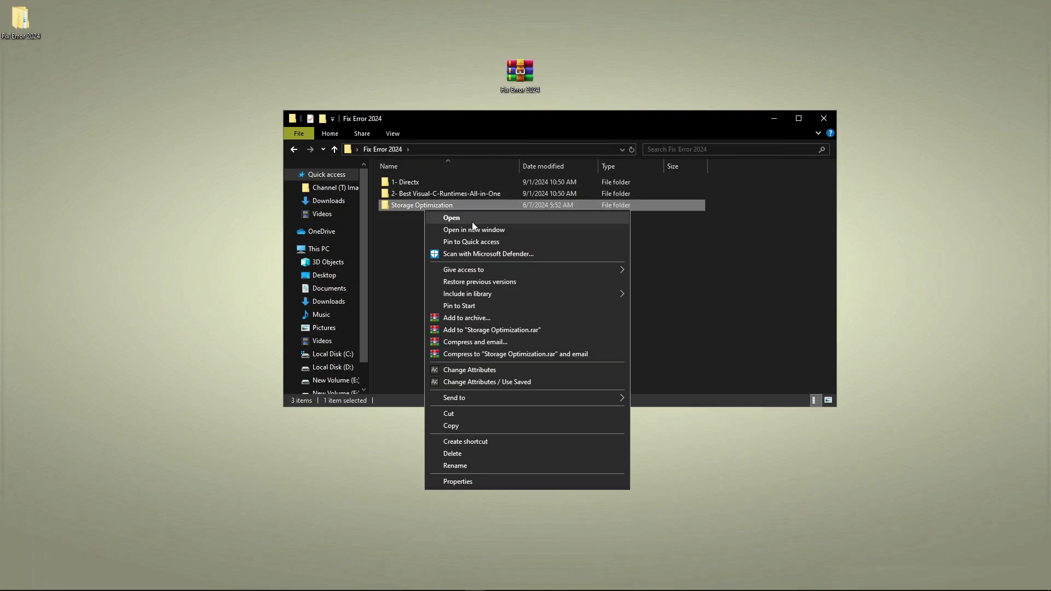
click(465, 222)
drag(536, 252, 417, 202)
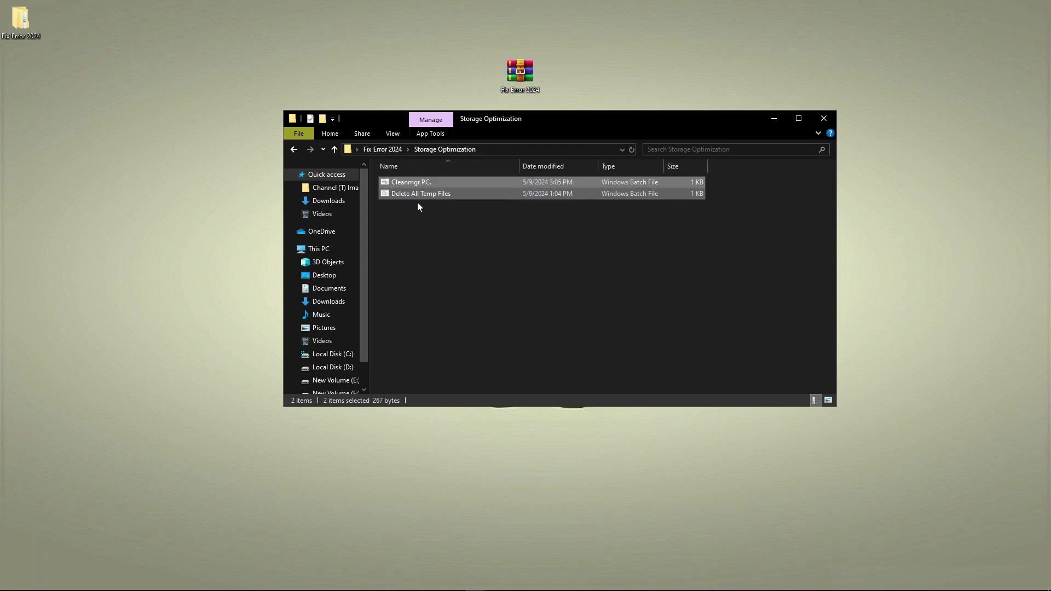
click(406, 186)
right_click(406, 186)
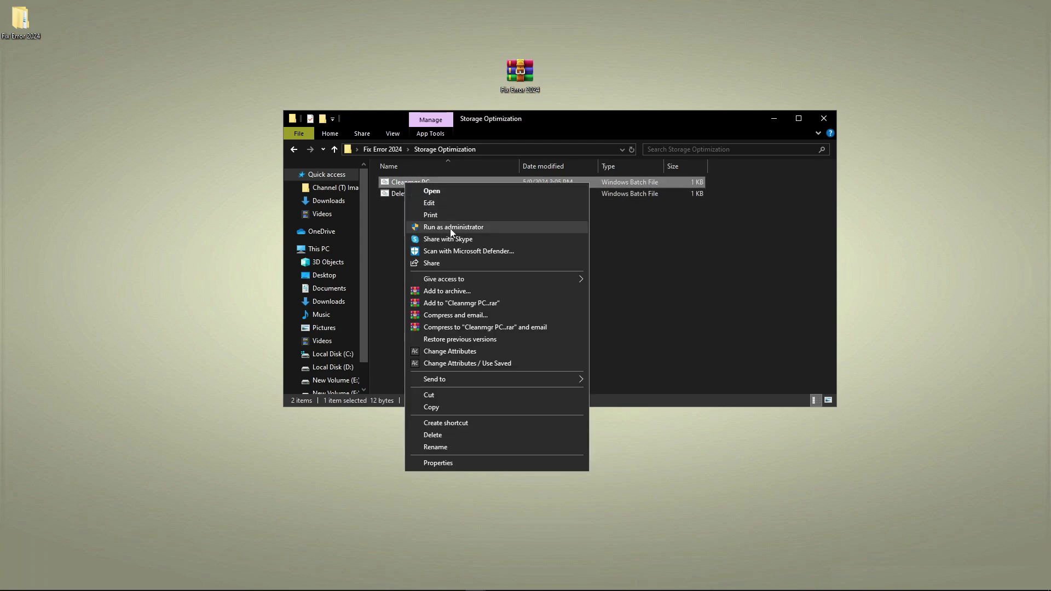
click(450, 228)
click(403, 221)
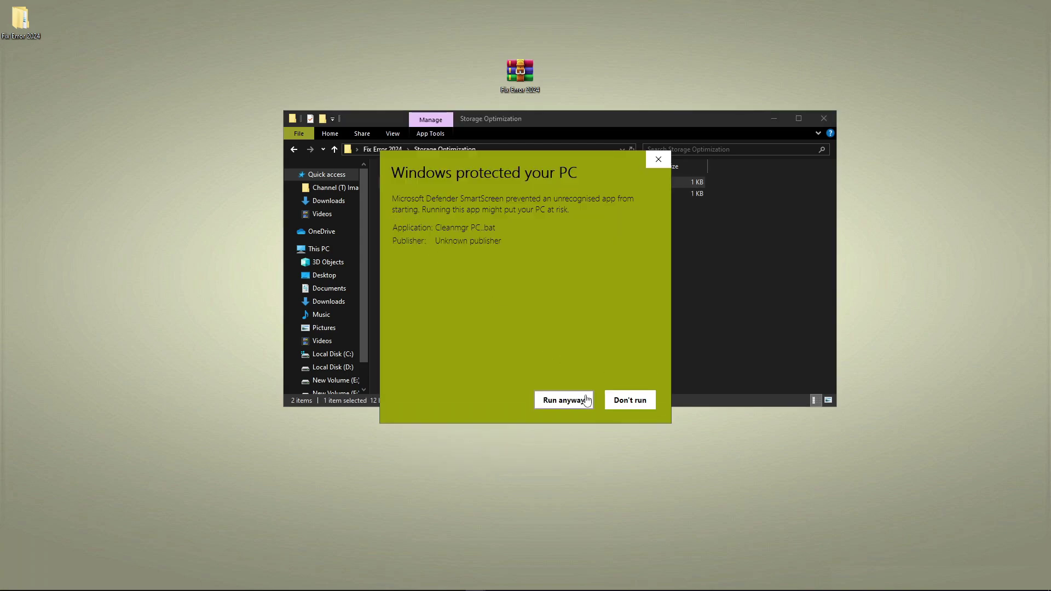
Run Disk Clean-up on drive C: and permanently delete the checked file categories.
click(564, 400)
click(518, 348)
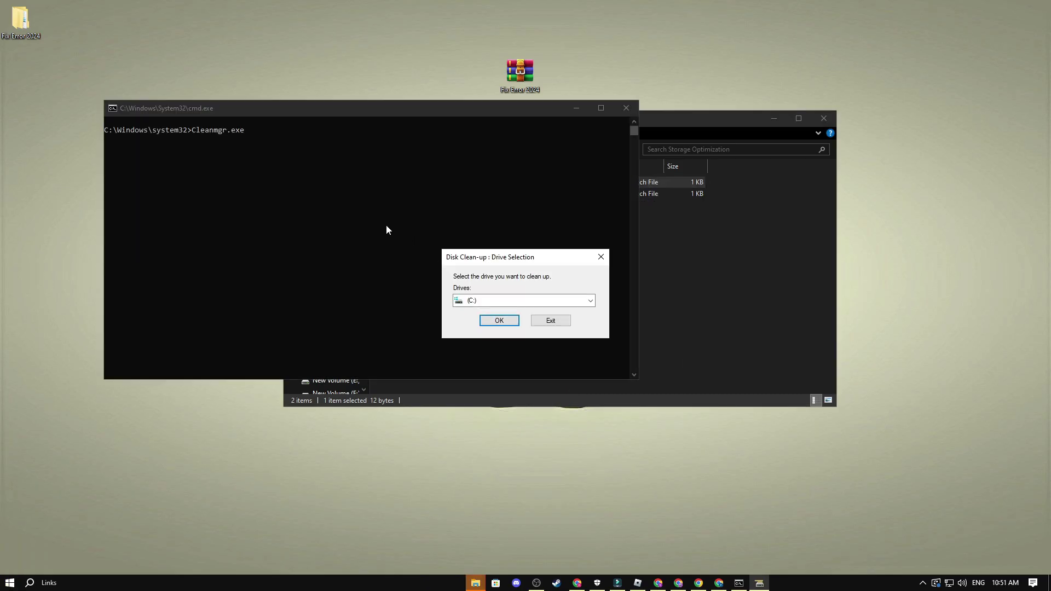
click(471, 301)
click(473, 314)
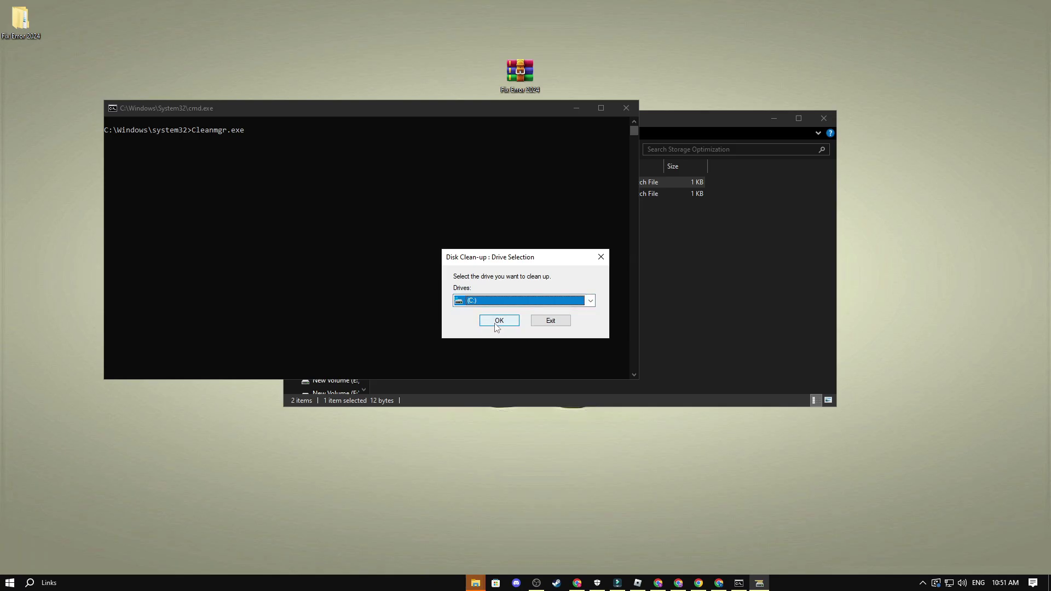
click(492, 322)
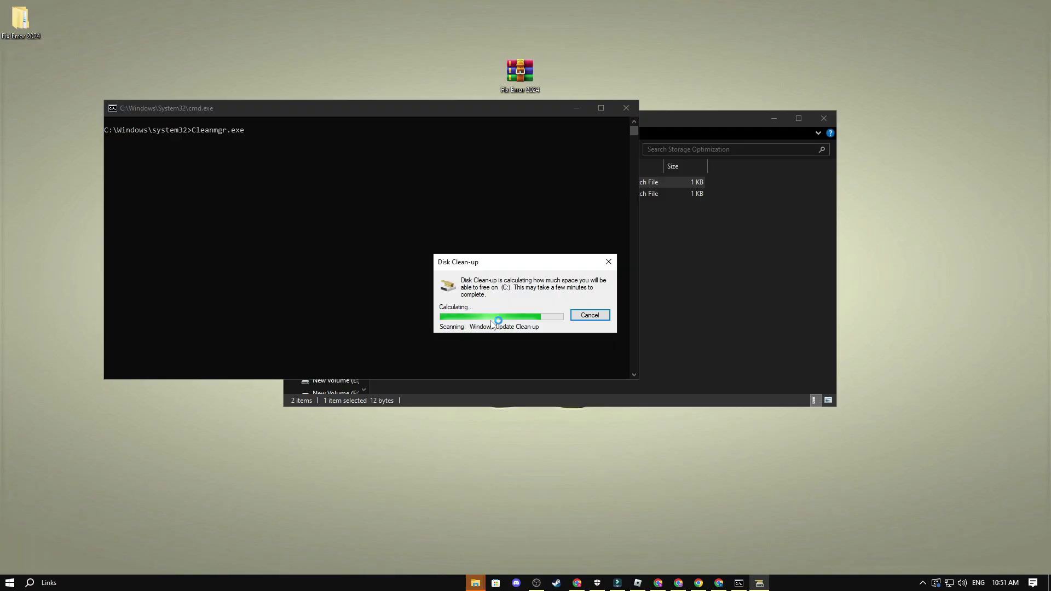
drag(242, 128, 497, 149)
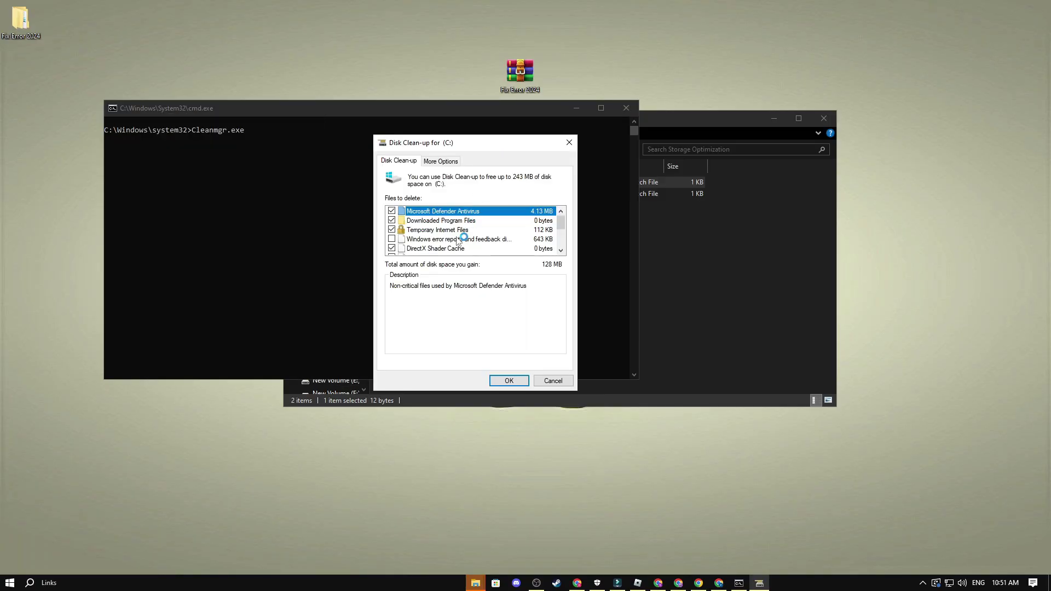
scroll(394, 246, down, 2)
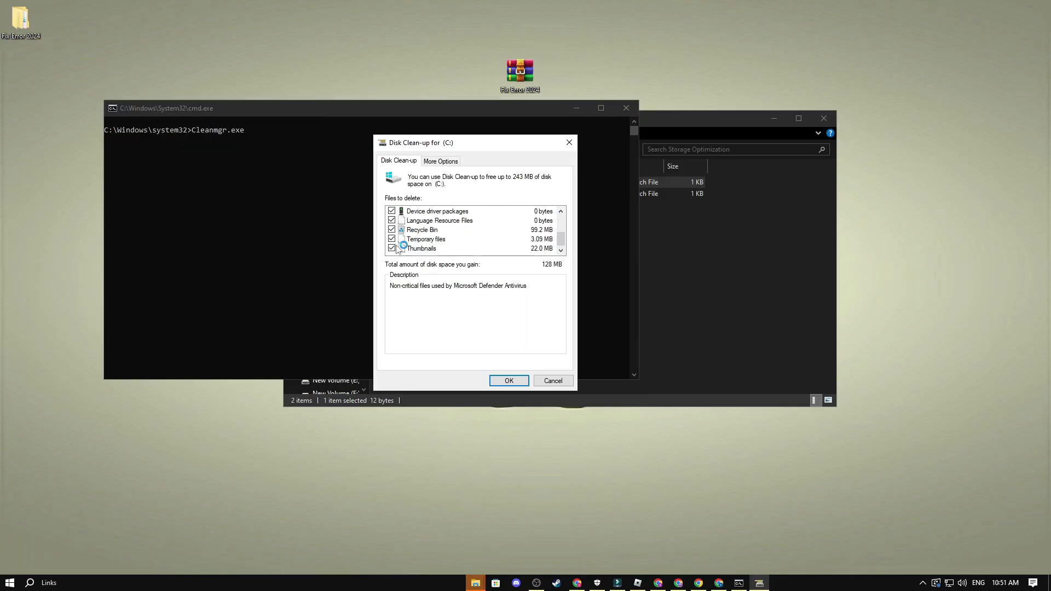
click(508, 381)
click(529, 313)
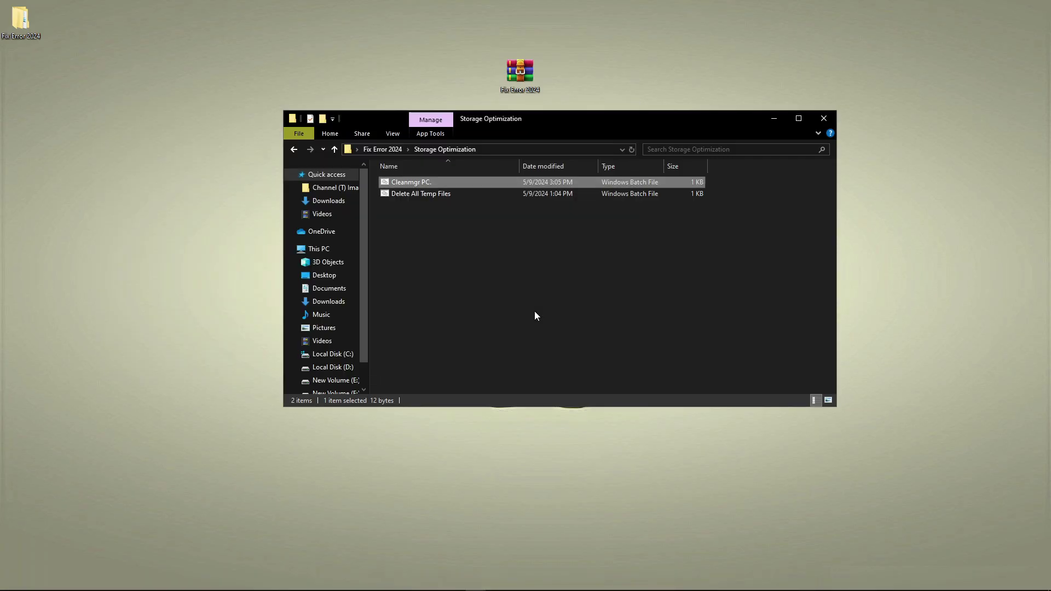
Launch Delete All Temp Files as administrator, bypassing the SmartScreen block.
right_click(420, 195)
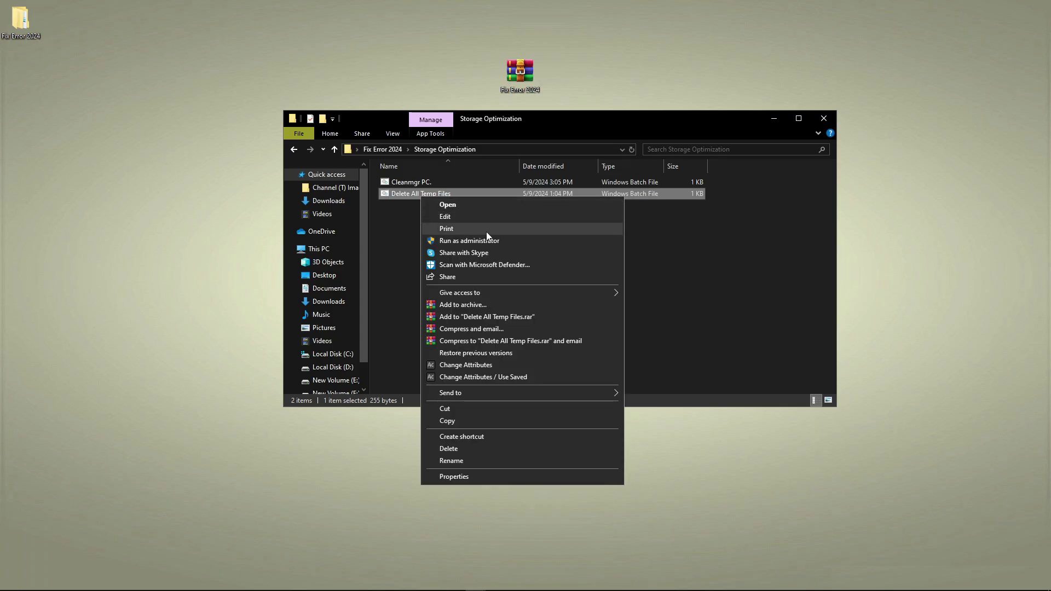
click(466, 239)
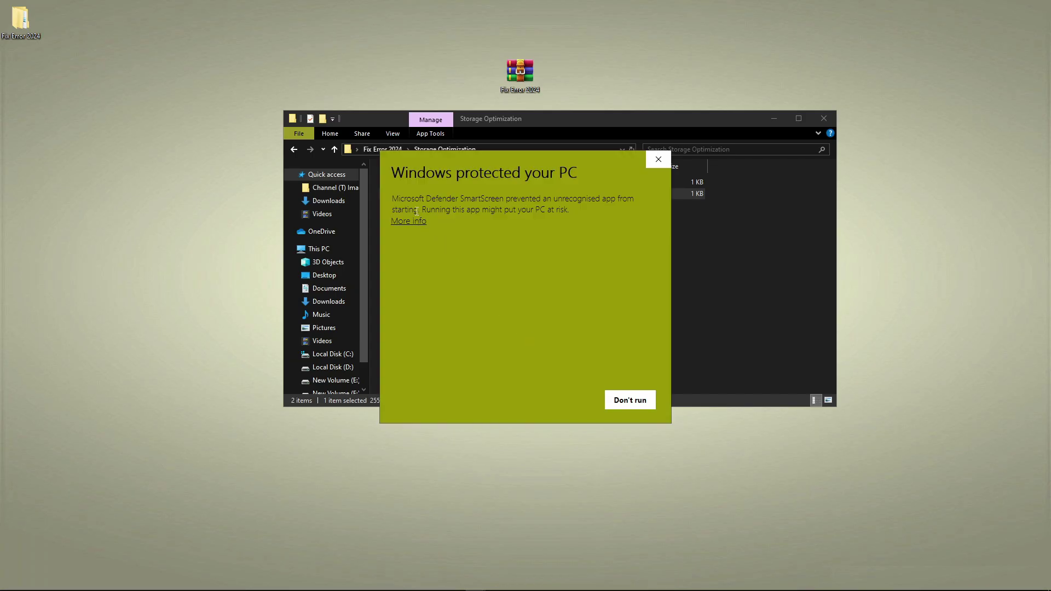
click(410, 221)
click(564, 399)
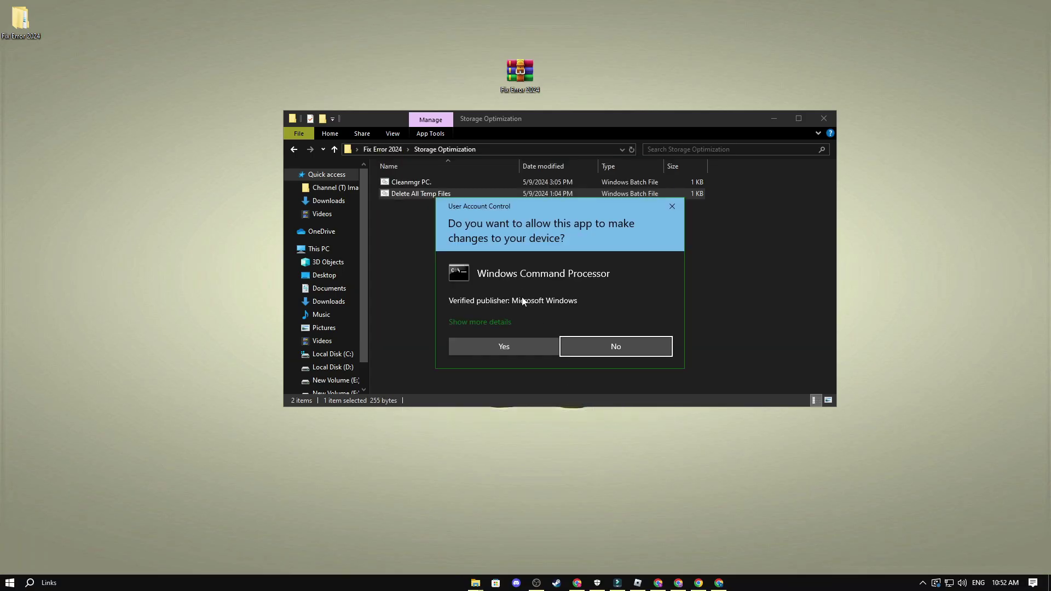
click(517, 349)
Let the script delete all temporary files, then close the console window.
drag(401, 137, 534, 144)
drag(419, 200, 269, 194)
click(281, 199)
key(Return)
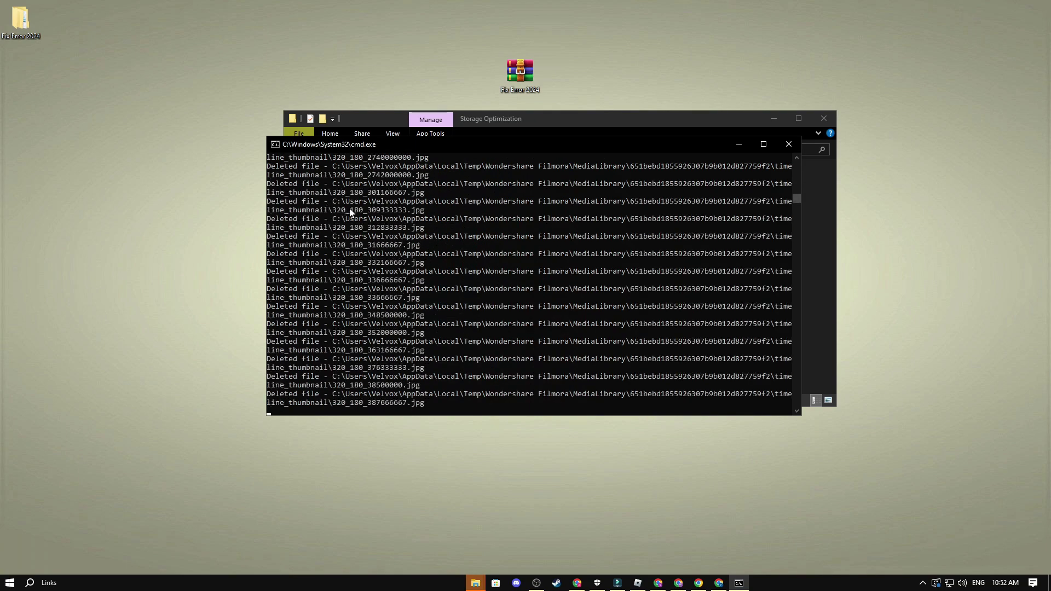
drag(458, 395, 247, 394)
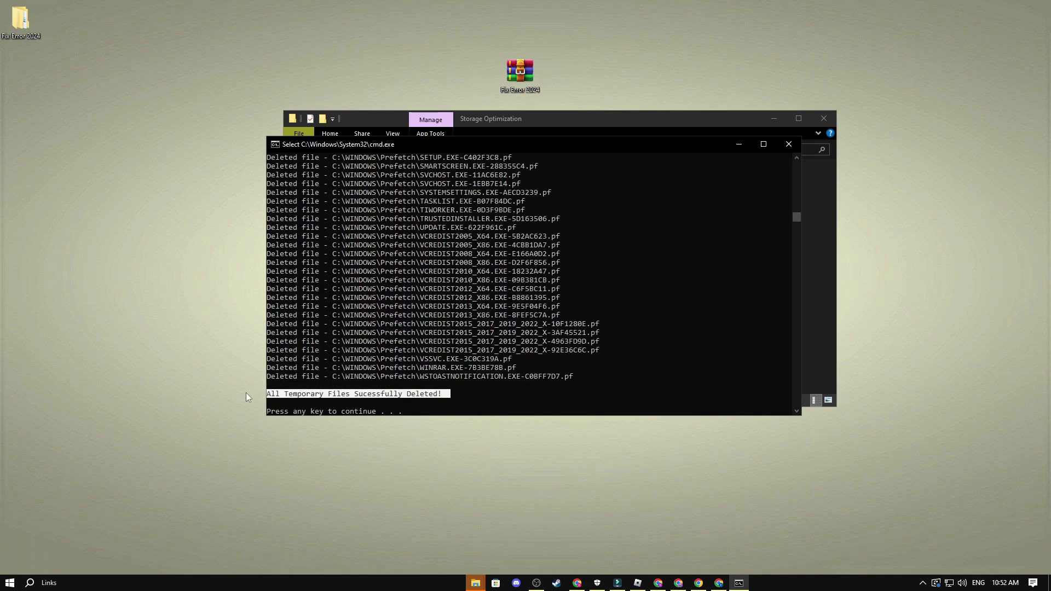
key(Return)
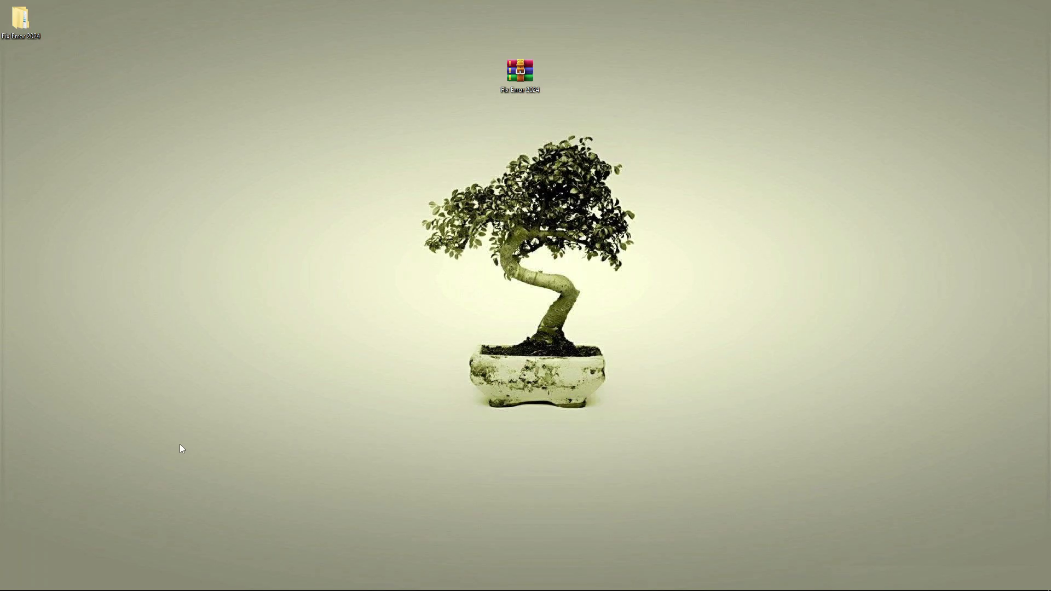
Filter Apps & features by 'rob' and uninstall Roblox Player.
right_click(7, 583)
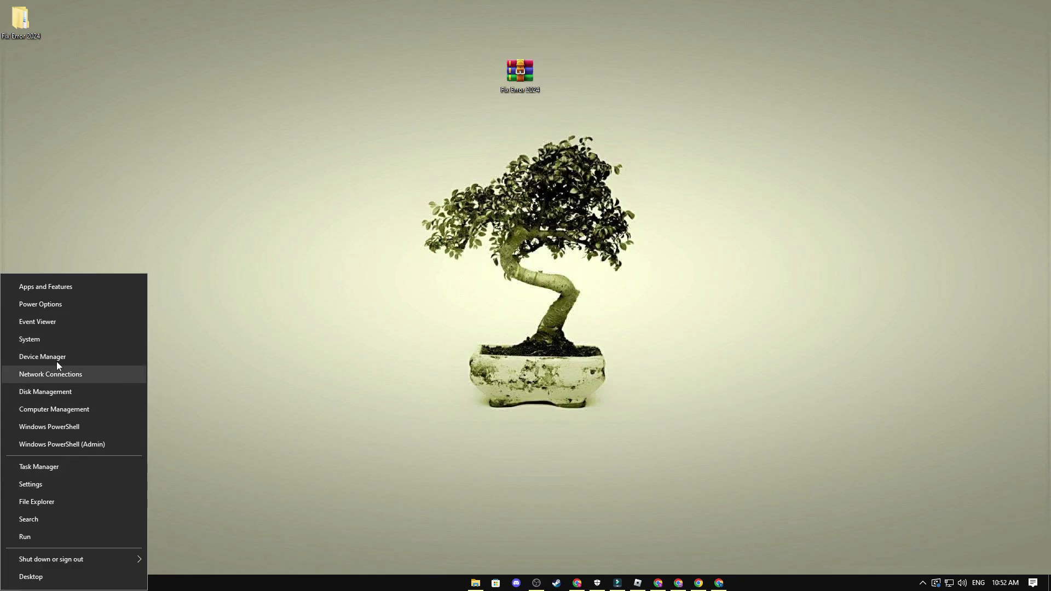
click(54, 290)
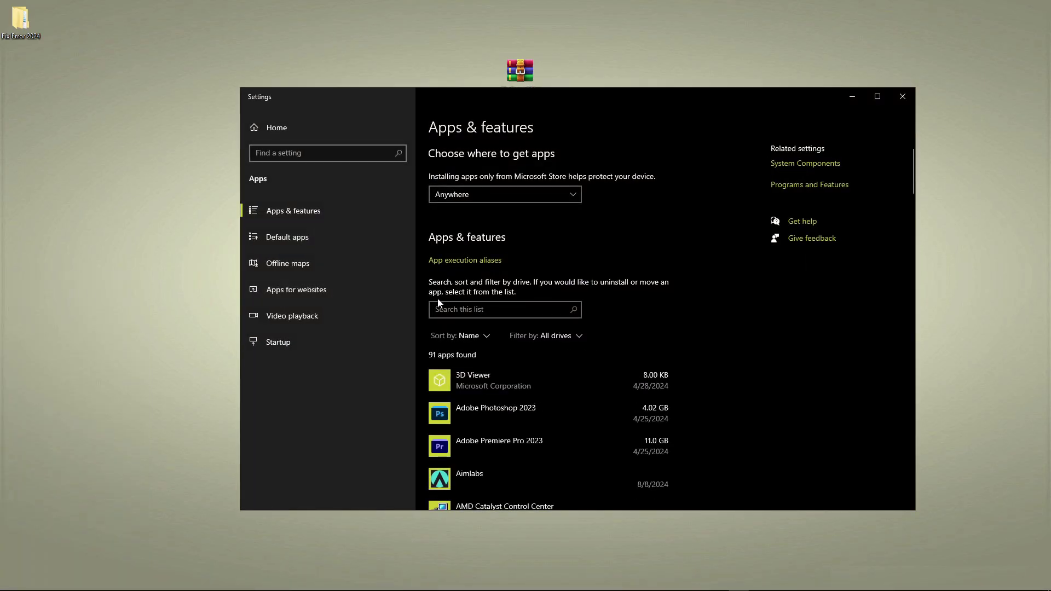
click(463, 305)
text(rob)
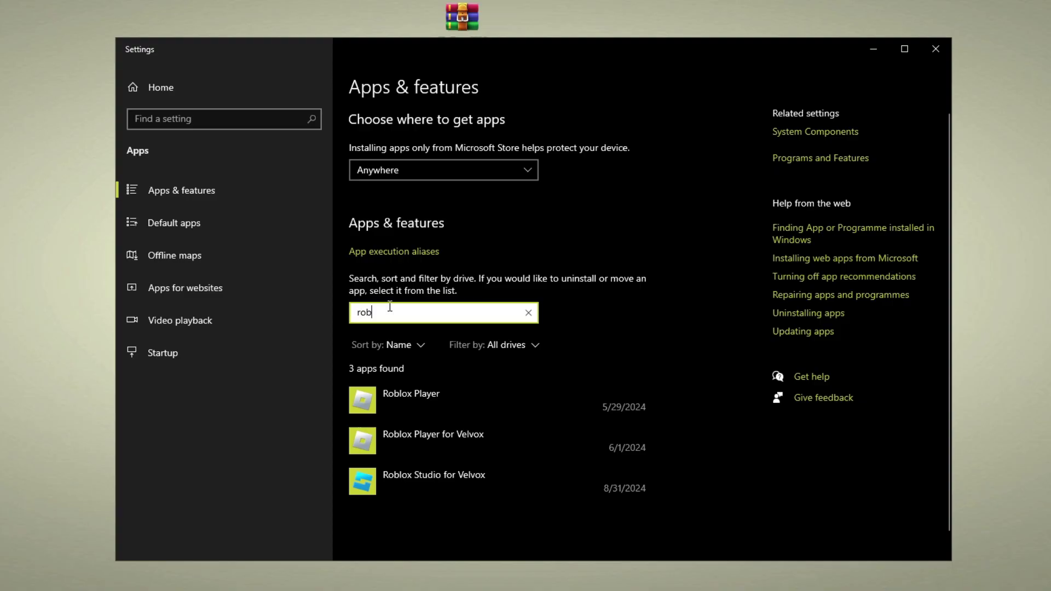
click(432, 398)
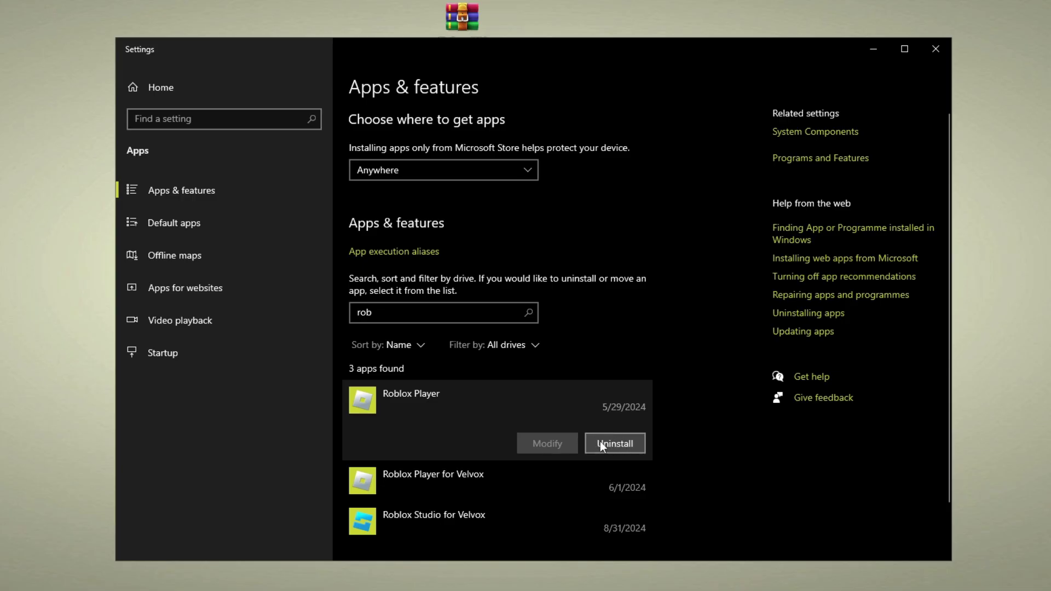
click(484, 475)
Launch Microsoft Store from Windows search.
click(30, 582)
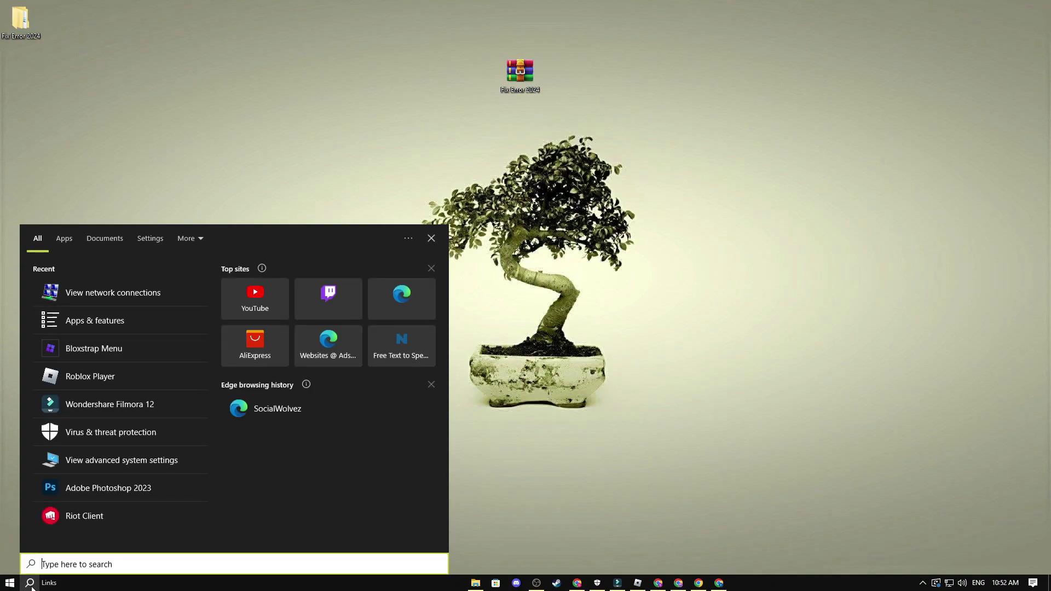
text(mic)
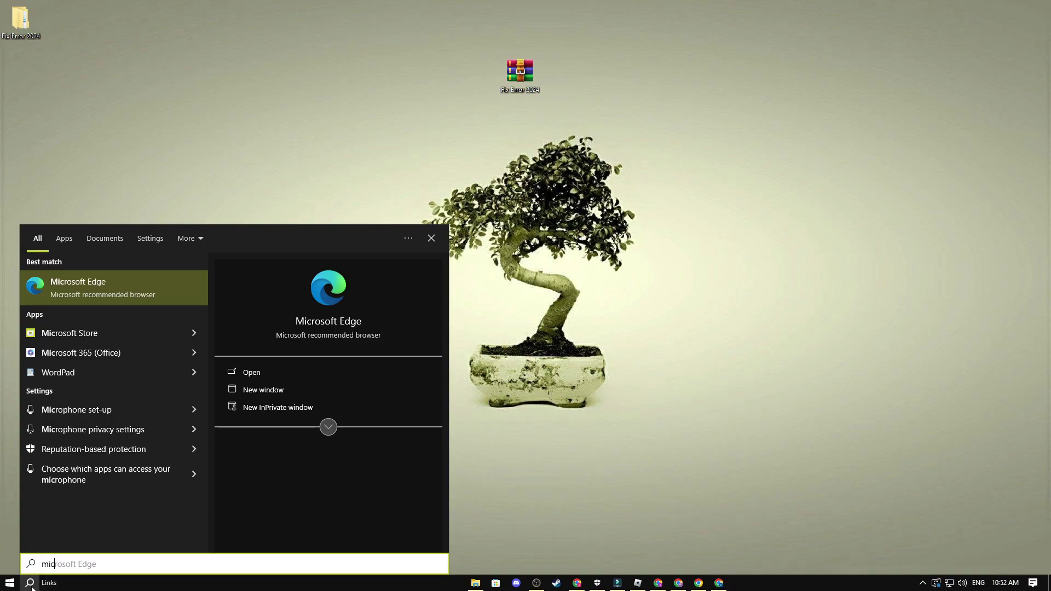
click(70, 333)
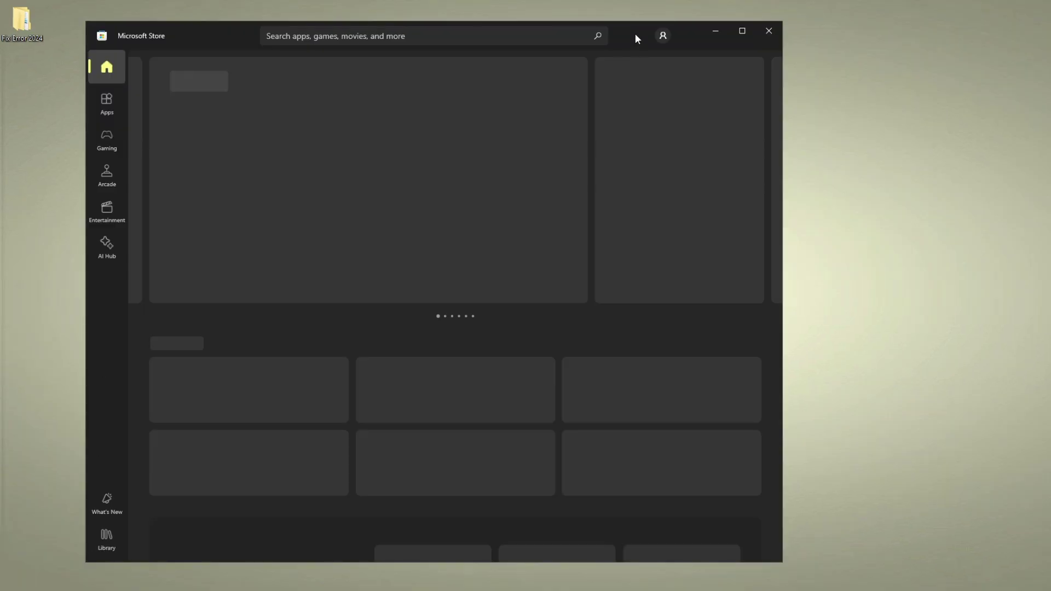
drag(636, 28, 737, 22)
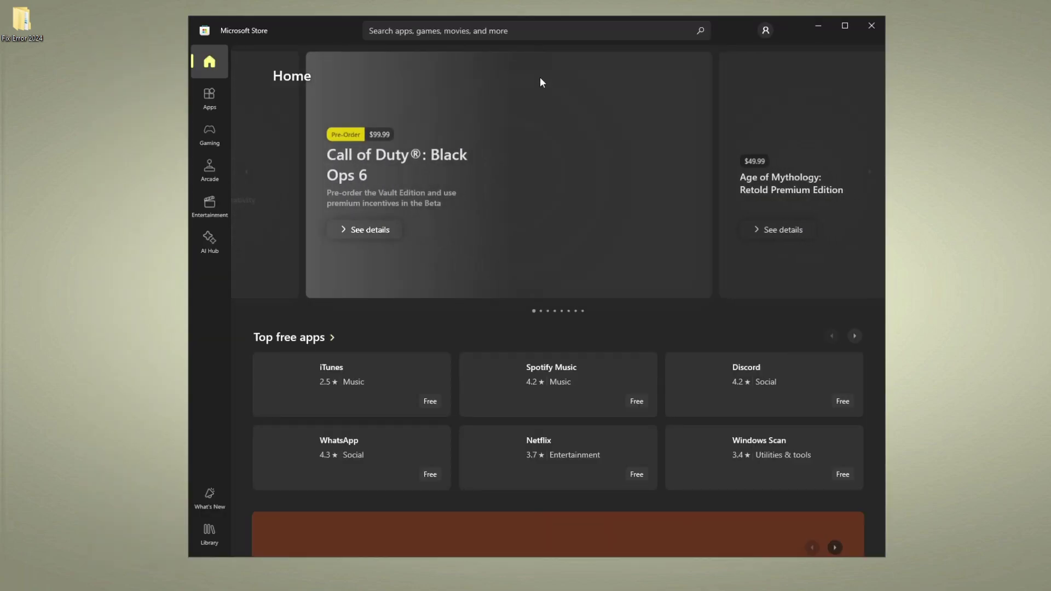
Search the Store for 'roblox', open the Roblox page and start its download.
click(684, 30)
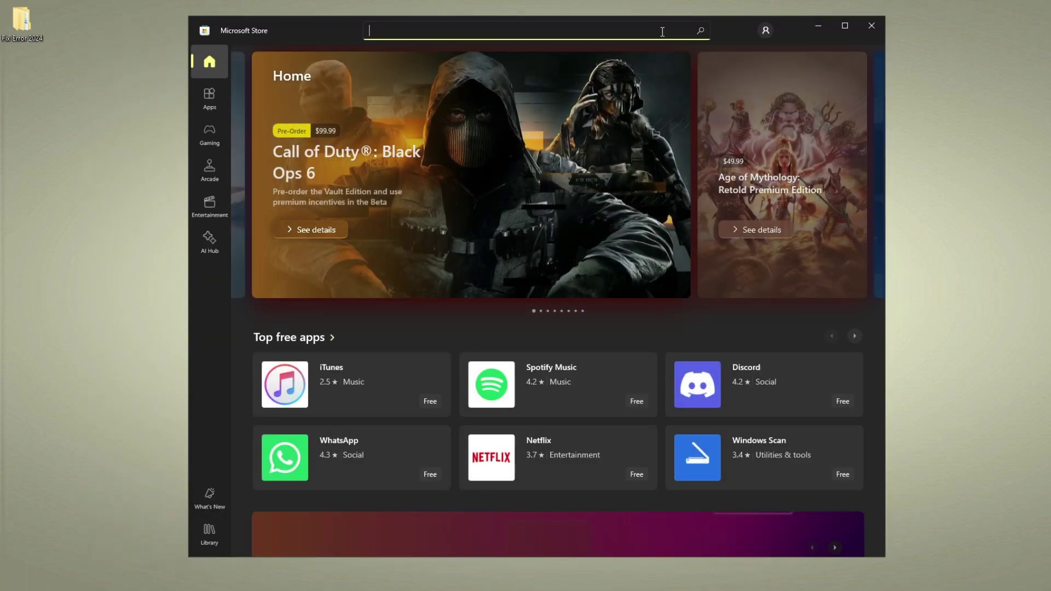
text(roblo)
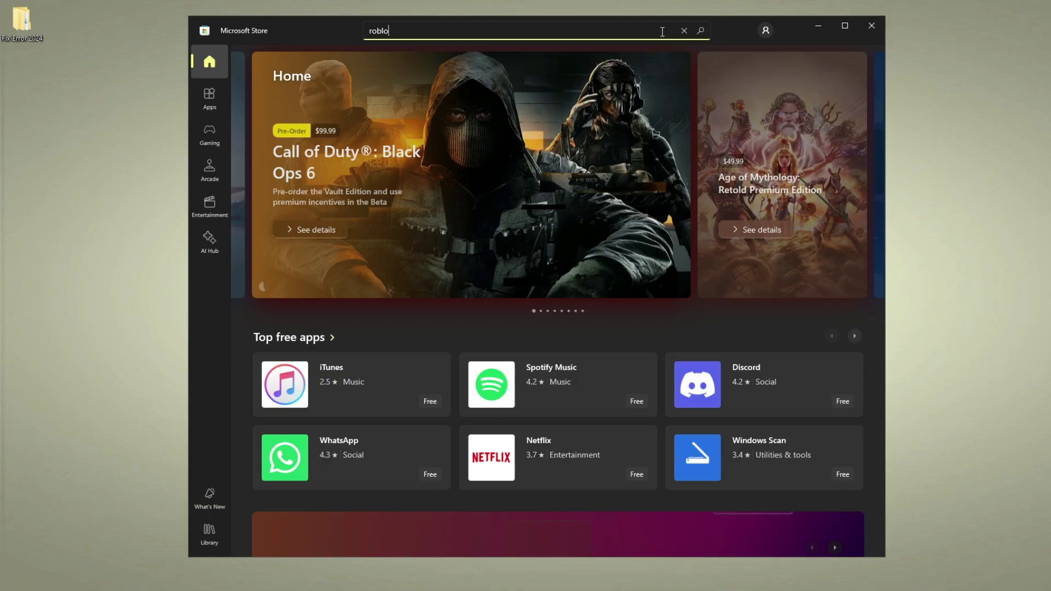
text(x)
key(Return)
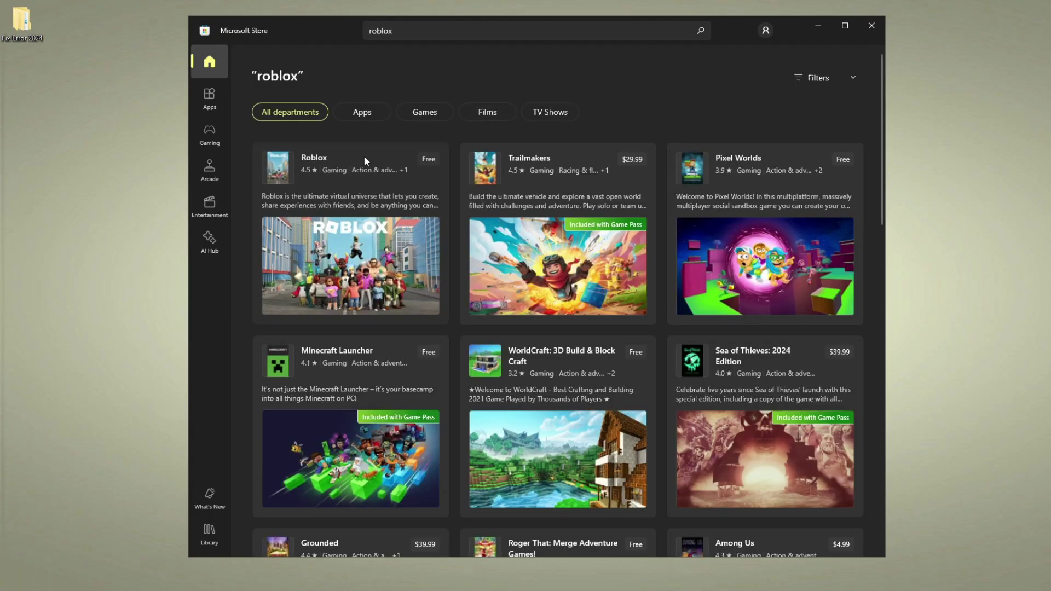
click(283, 161)
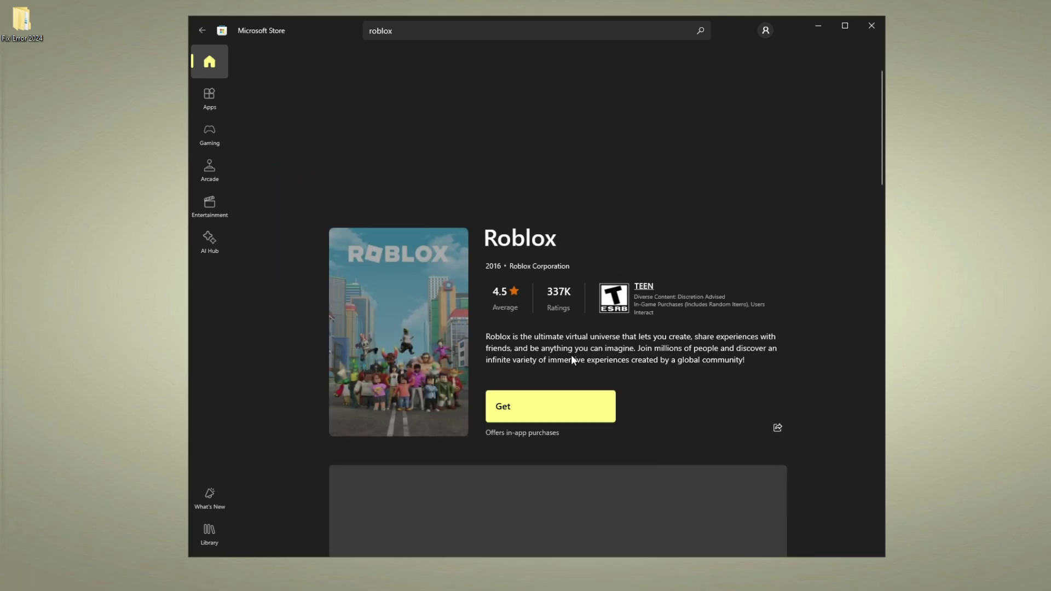
click(521, 404)
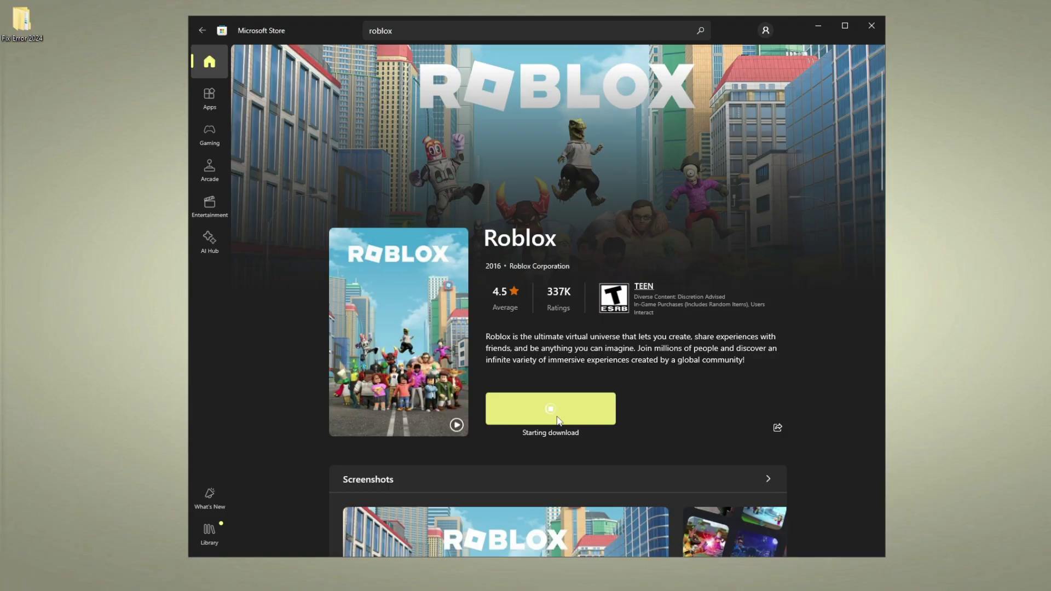